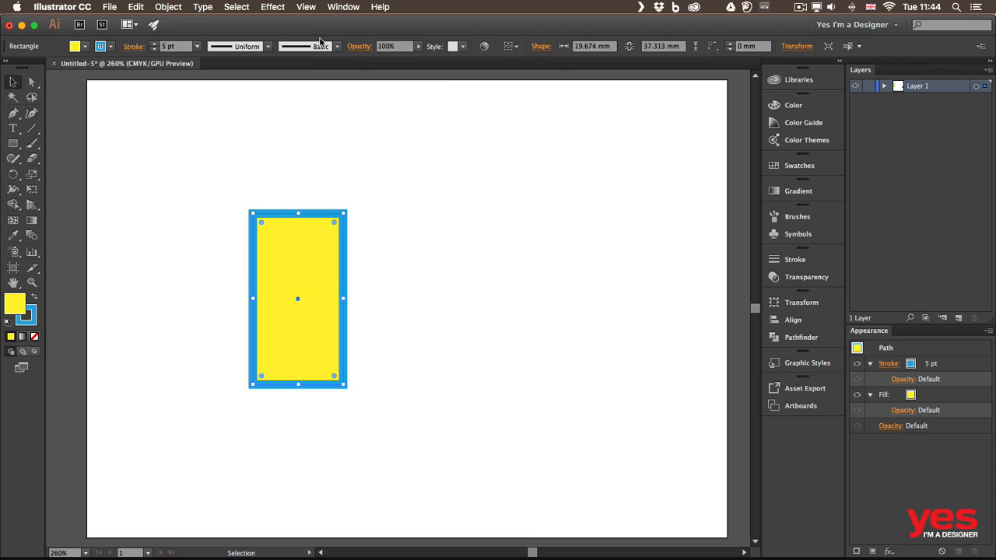
Step: Resize the yellow rectangle freely from its upper-right corner to about 25 mm wide and 33 mm high
left_click(308, 8)
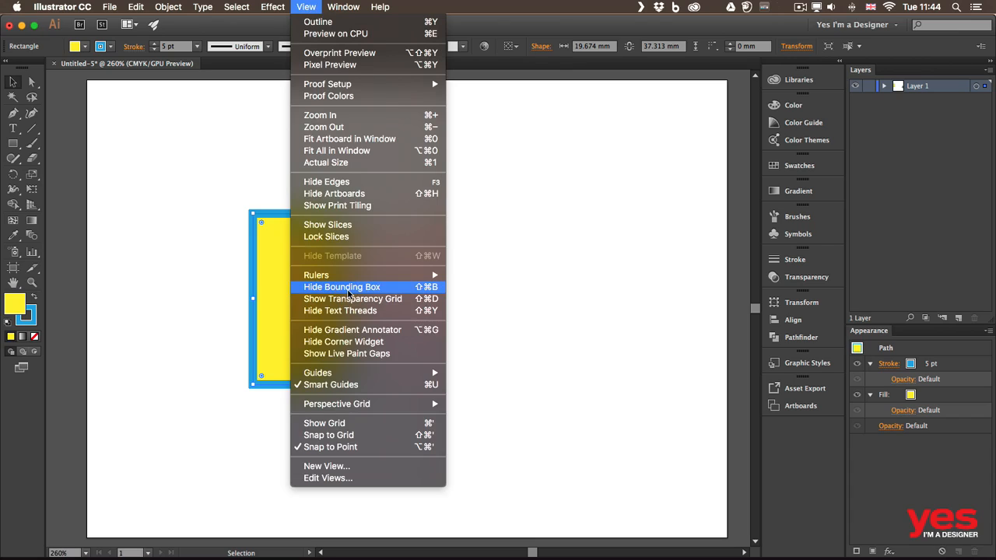
key("Escape")
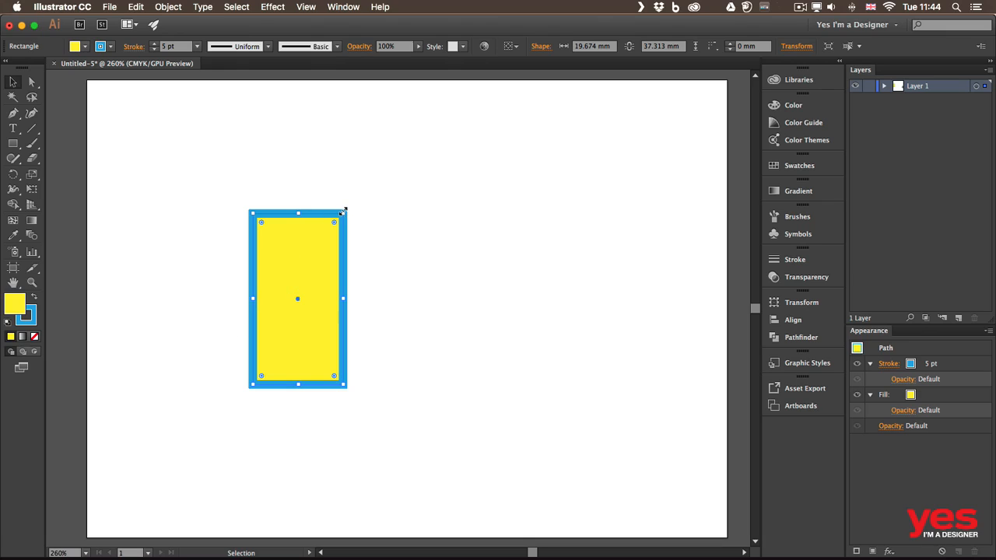
left_click_drag(344, 212, 354, 251)
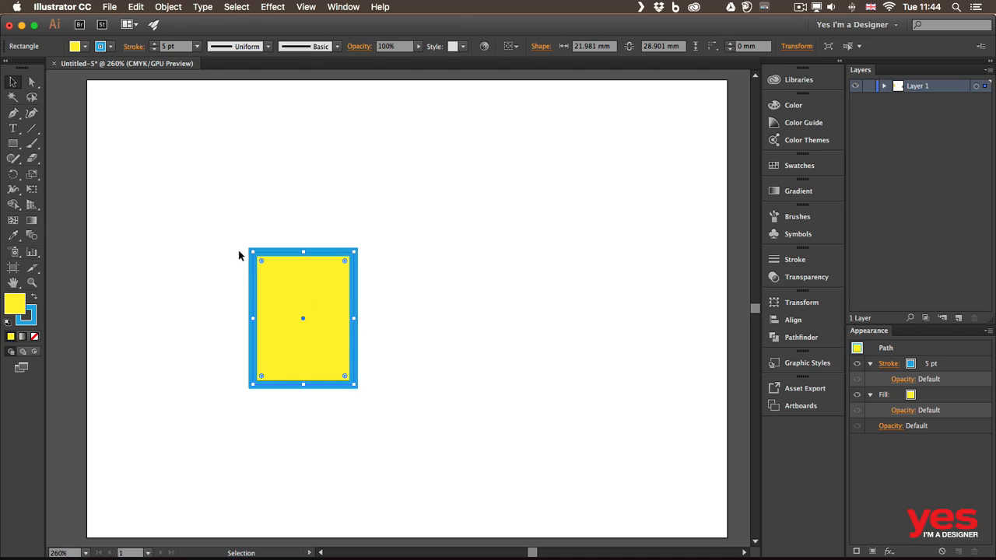
left_click_drag(355, 251, 368, 231)
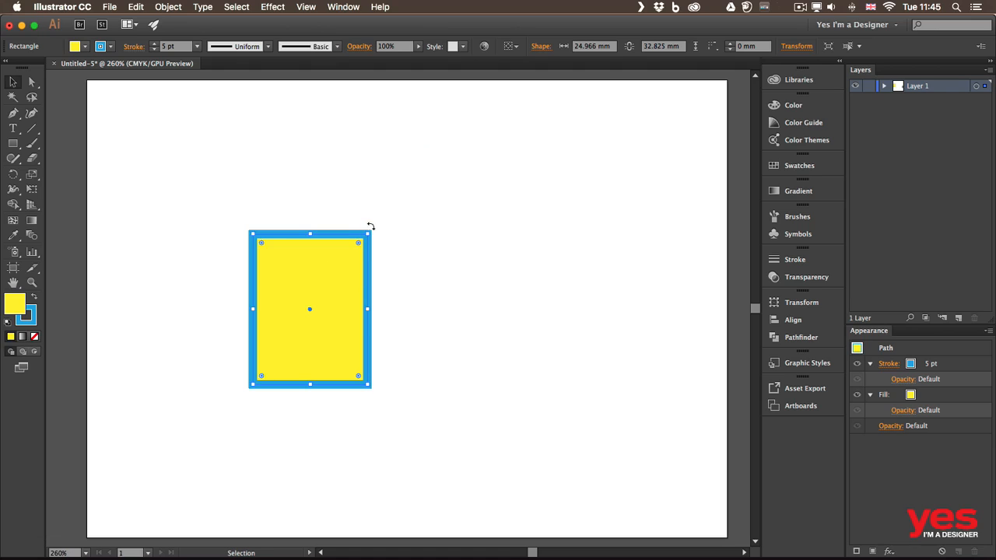
Step: Rotate the rectangle by 90° and stretch its upper and right sides to about 38 mm wide and 45 mm high
left_click_drag(375, 222, 406, 340)
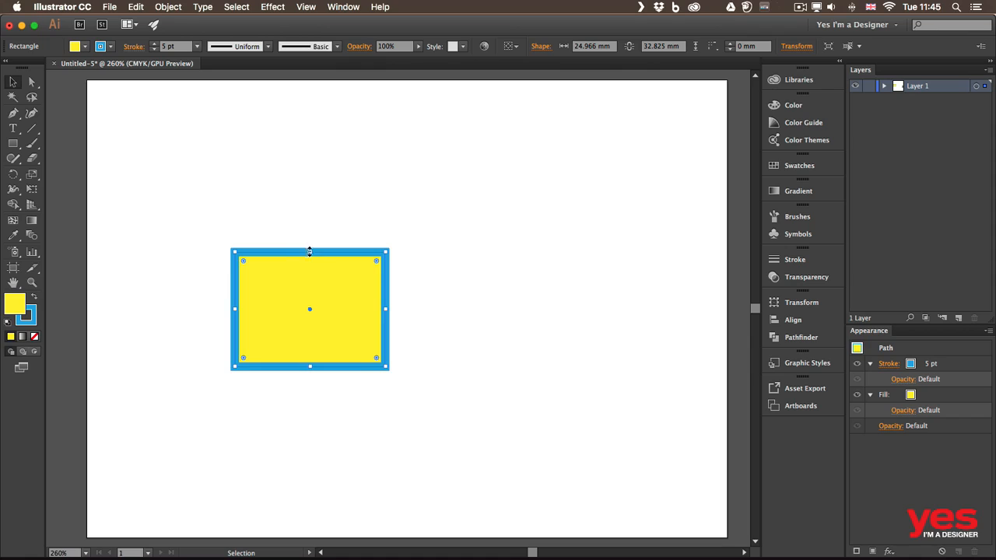
left_click_drag(310, 251, 311, 159)
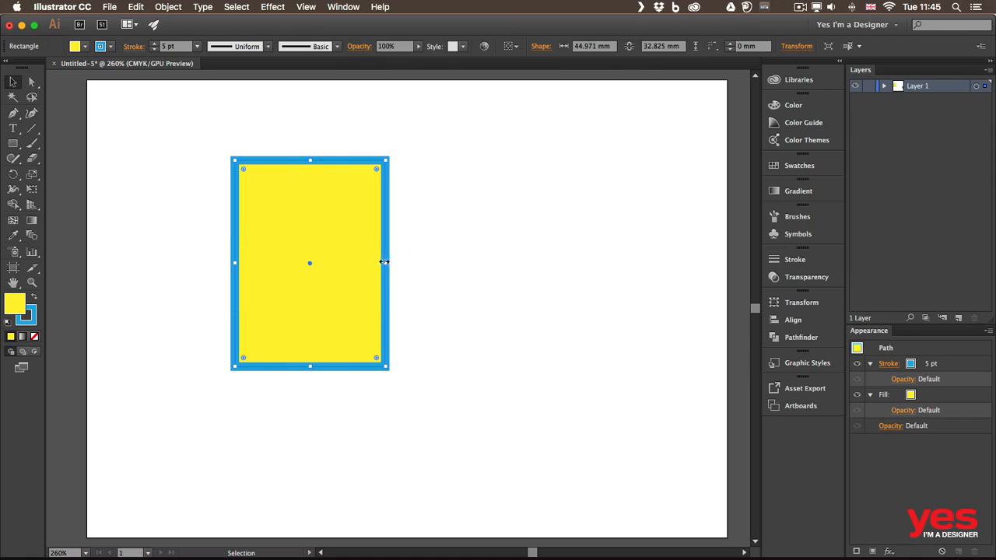
left_click_drag(384, 263, 411, 262)
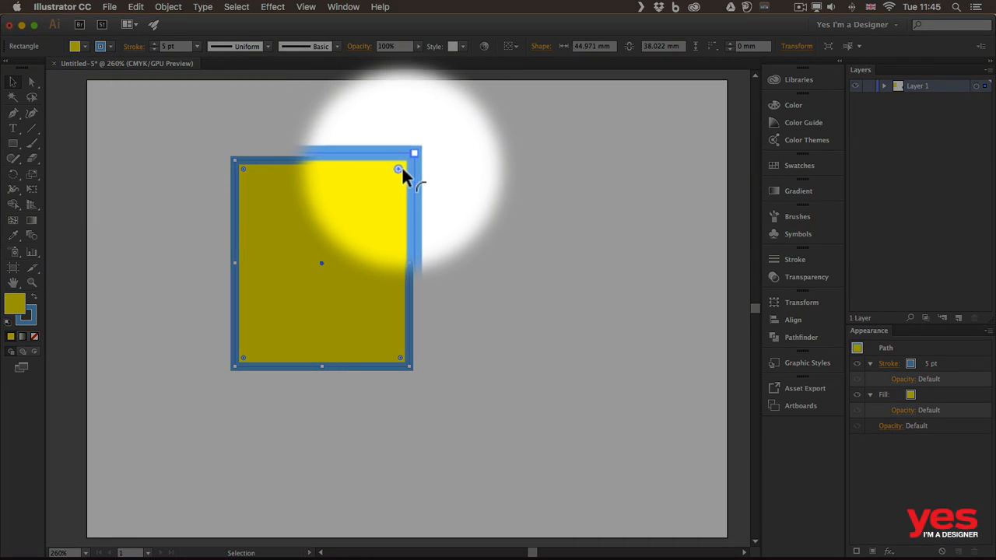
Step: Round only the rectangle's upper-right corner to a radius of about 16.8 mm using Direct Selection and the corner widget
left_click_drag(399, 166, 448, 165)
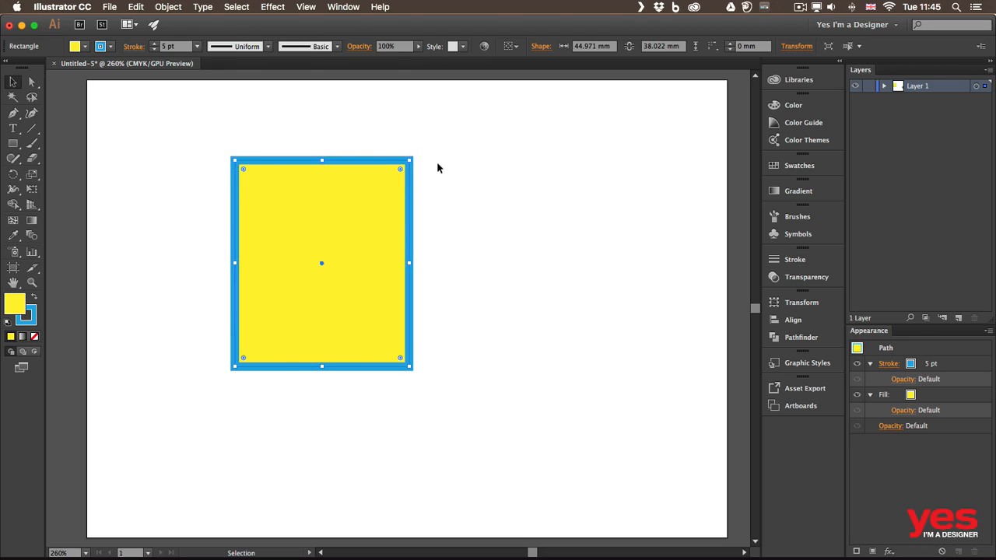
left_click(32, 82)
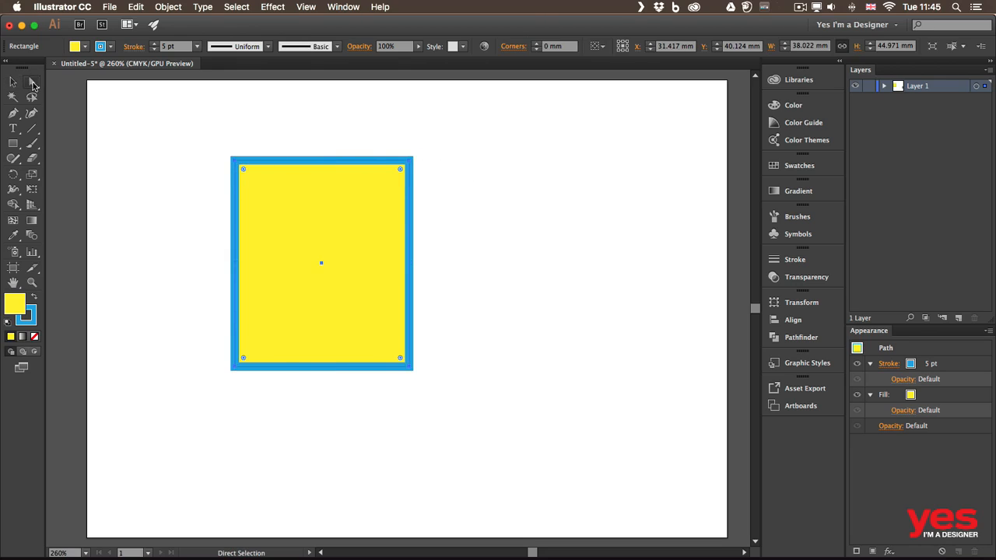
left_click(409, 158)
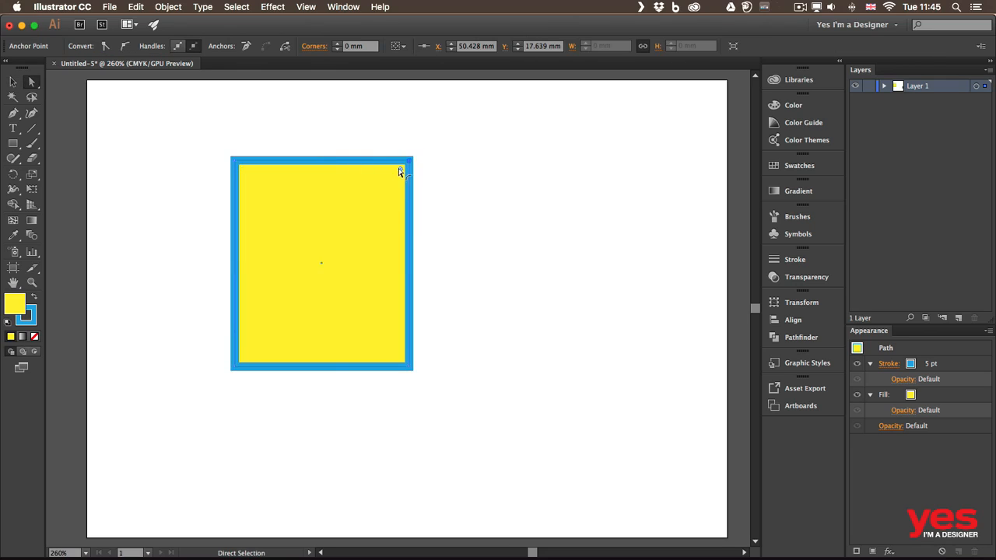
left_click_drag(399, 171, 332, 246)
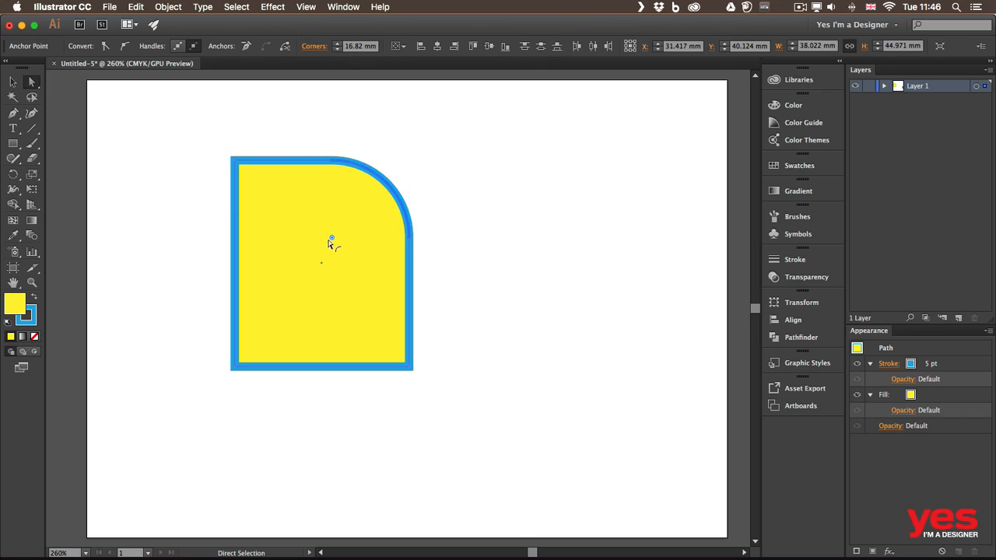
left_click(304, 10)
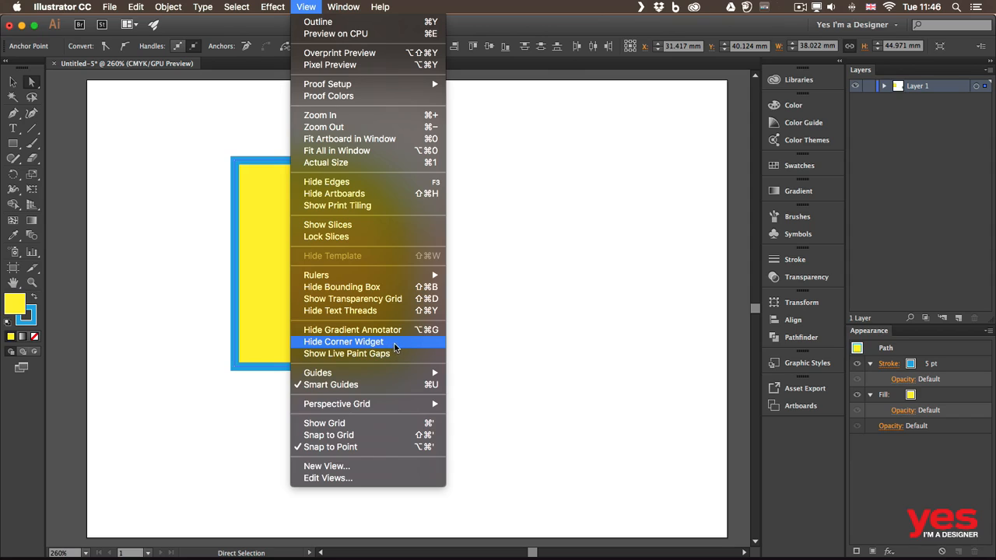
left_click(500, 308)
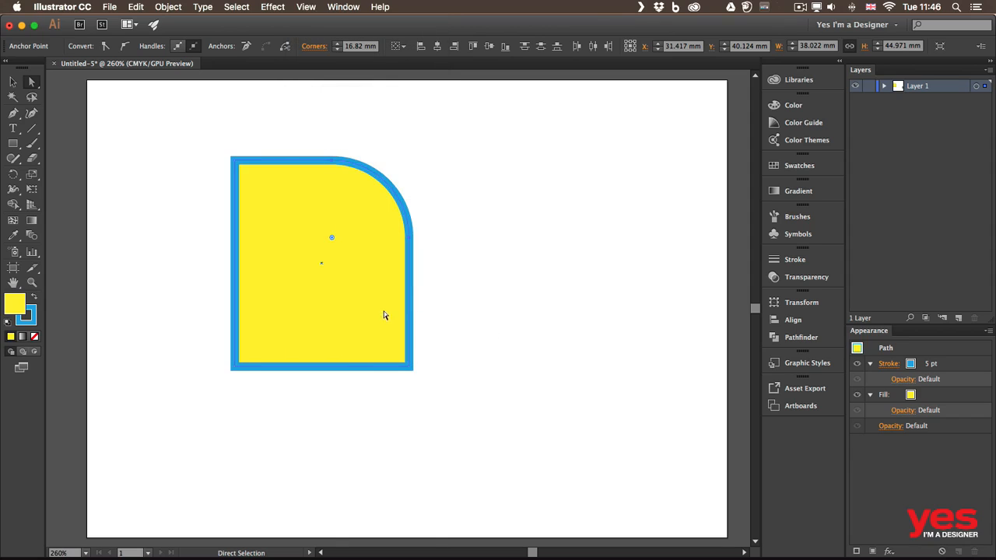
Step: Rotate the shape freely around custom pivot points, the last one near its lower-left corner, to an angle of about 212°
key("v")
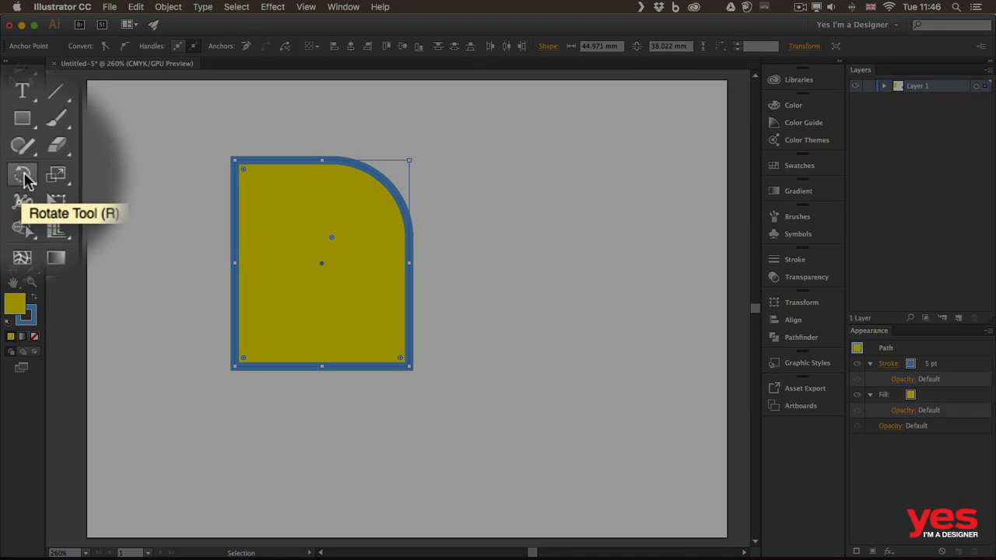
left_click(21, 178)
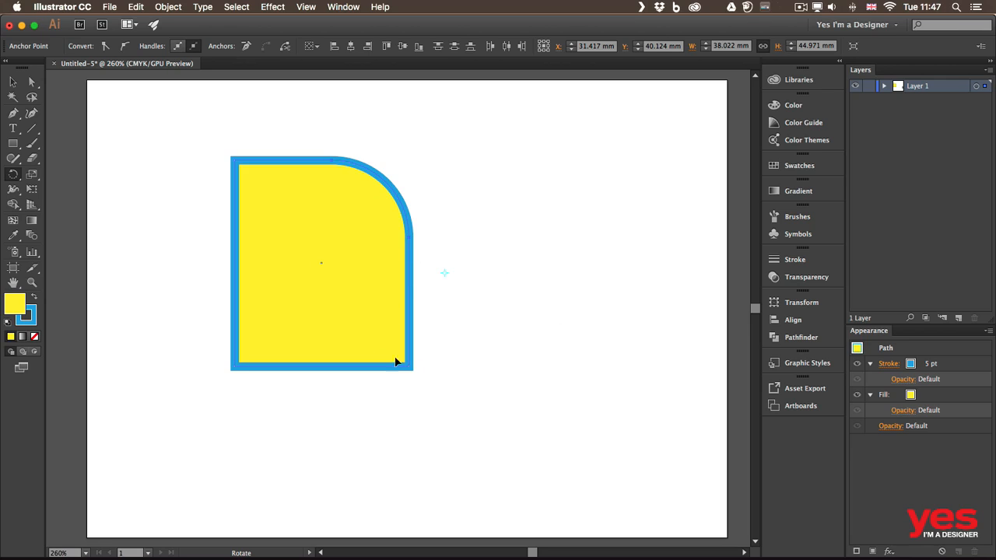
left_click(328, 313)
left_click_drag(349, 314, 354, 351)
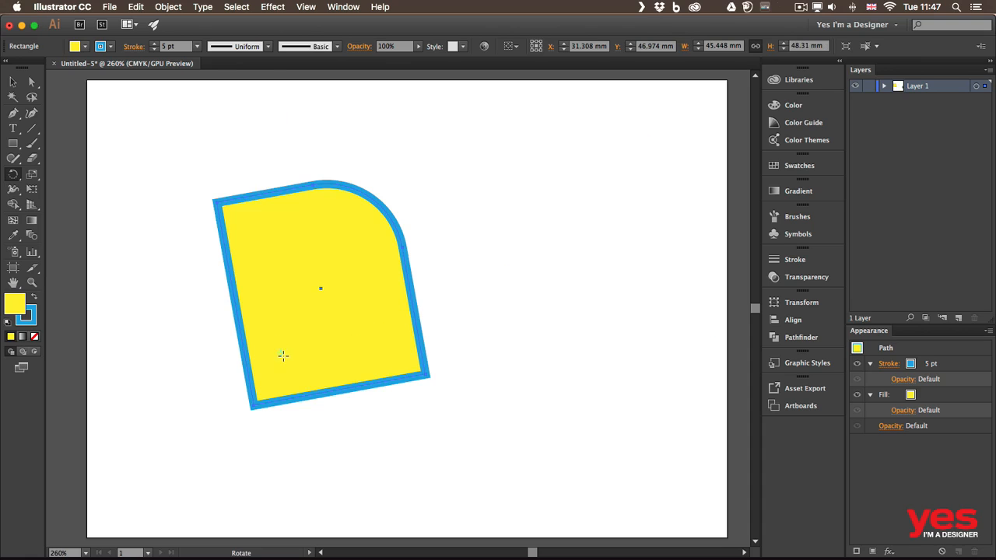
left_click_drag(319, 320, 407, 356)
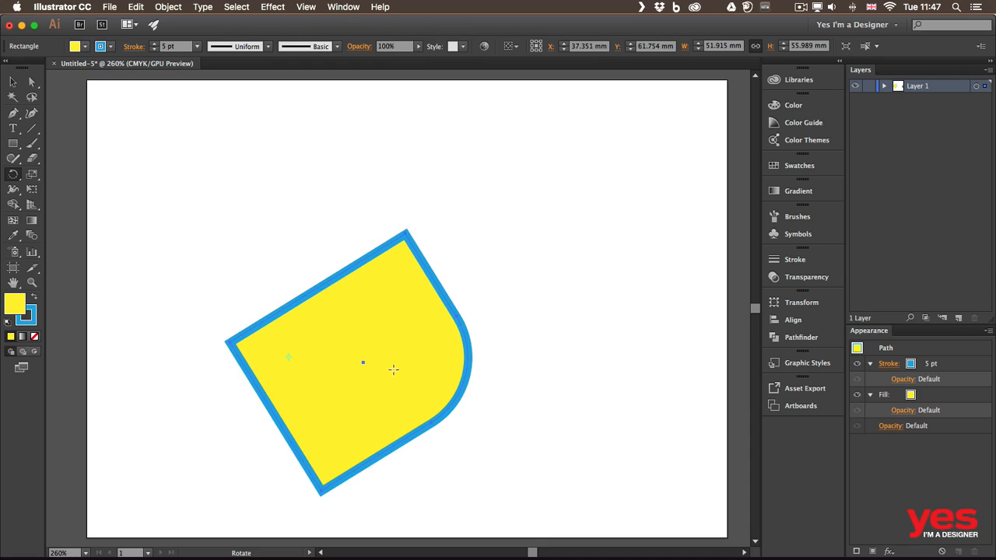
Step: Set the shape's rotation angle to 0° and its rounded corner's radius to 0 mm in the Transform properties
left_click(796, 303)
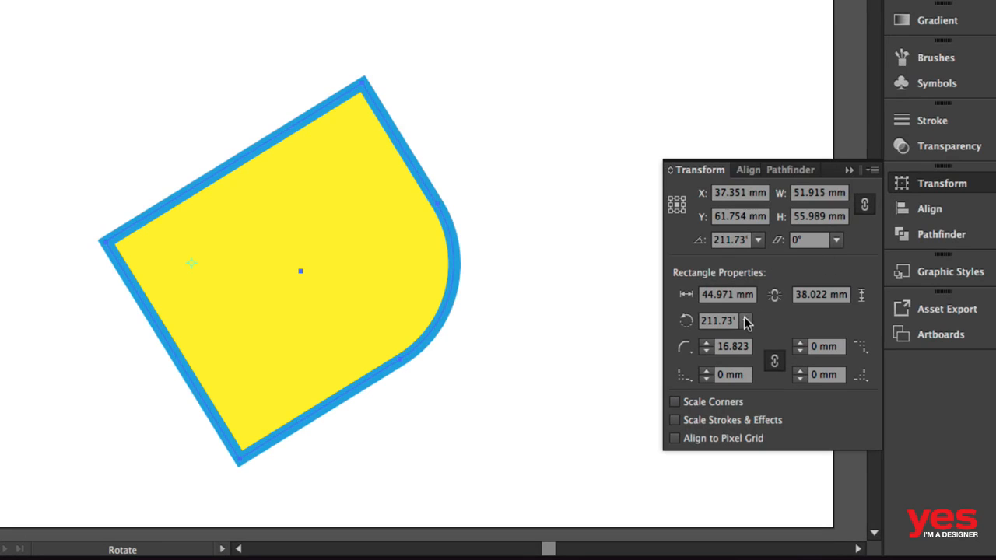
left_click(746, 322)
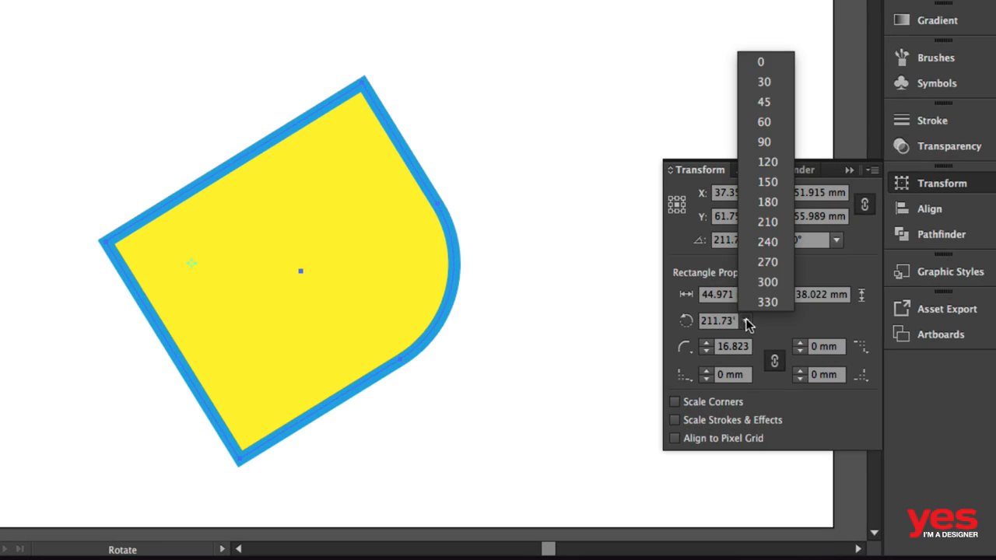
left_click(776, 64)
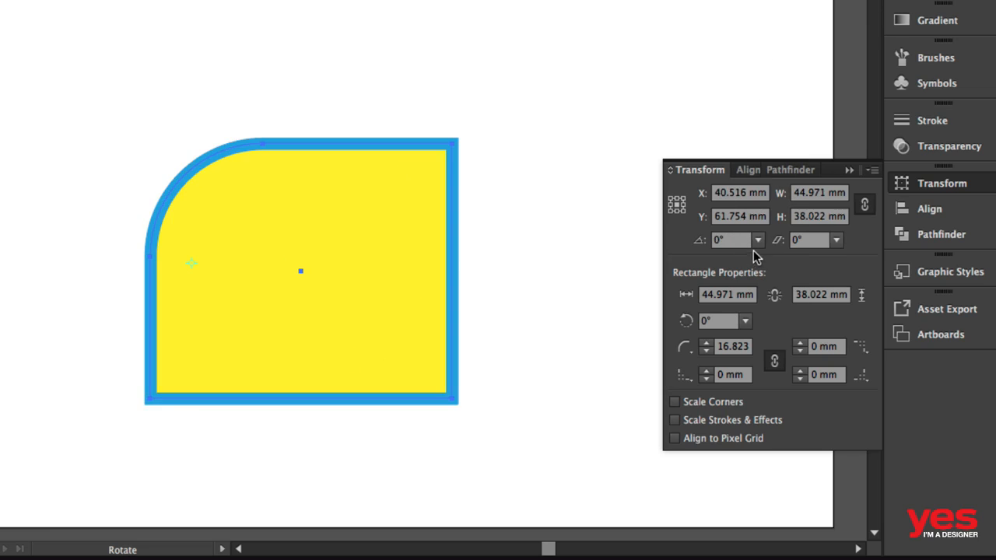
left_click(739, 347)
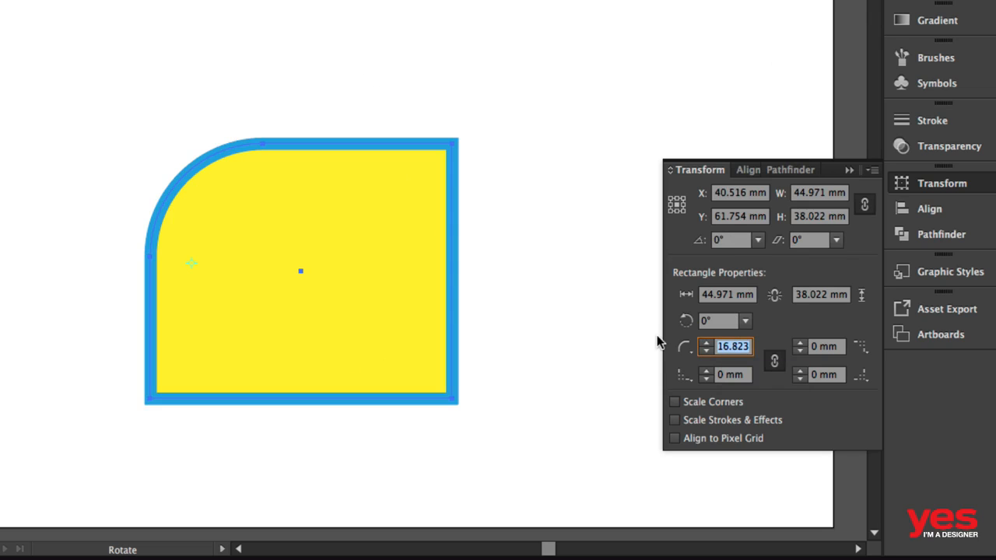
type("0")
key("Return")
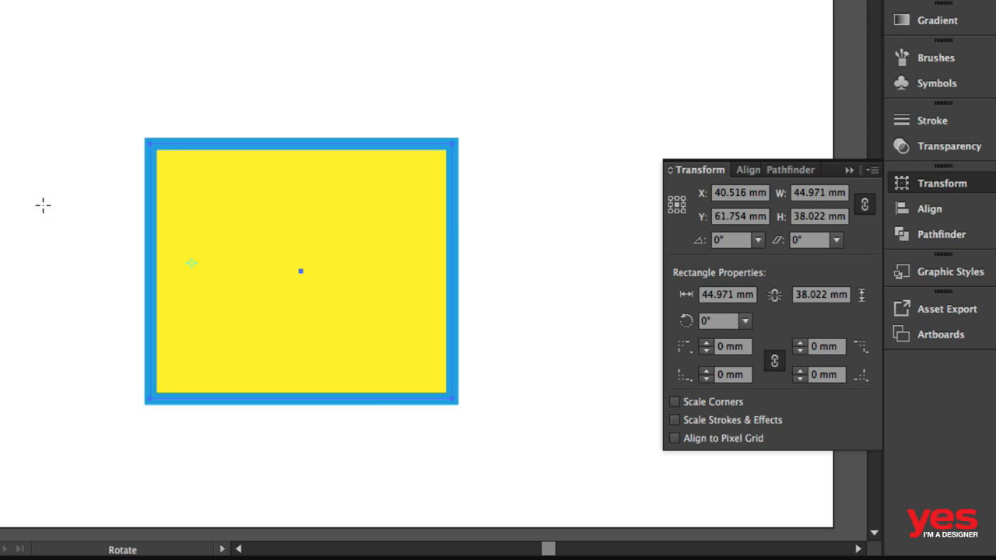
Step: Scale the rectangle down to about 7 mm square, up to about 45 by 53 mm, and down to about 12 mm square
key("v")
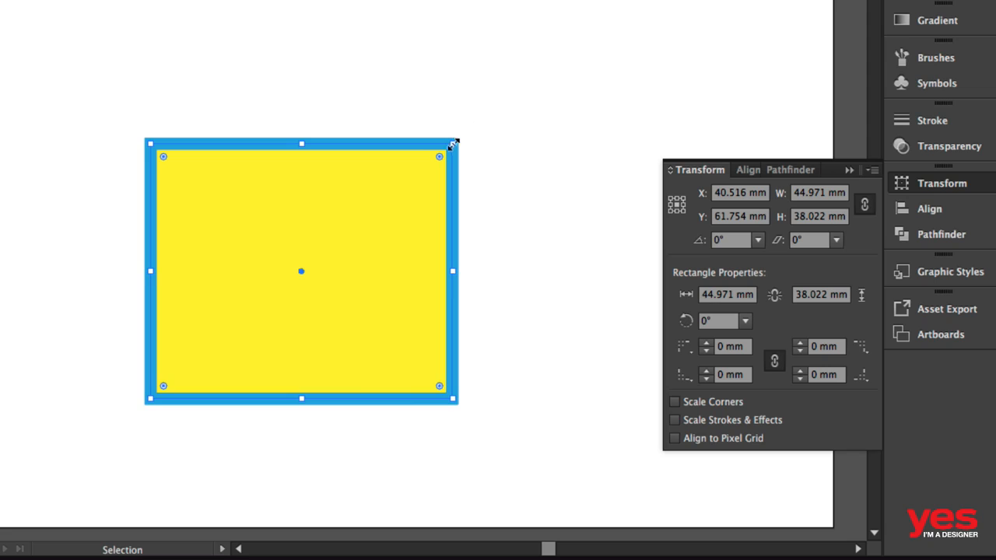
left_click_drag(453, 143, 192, 354)
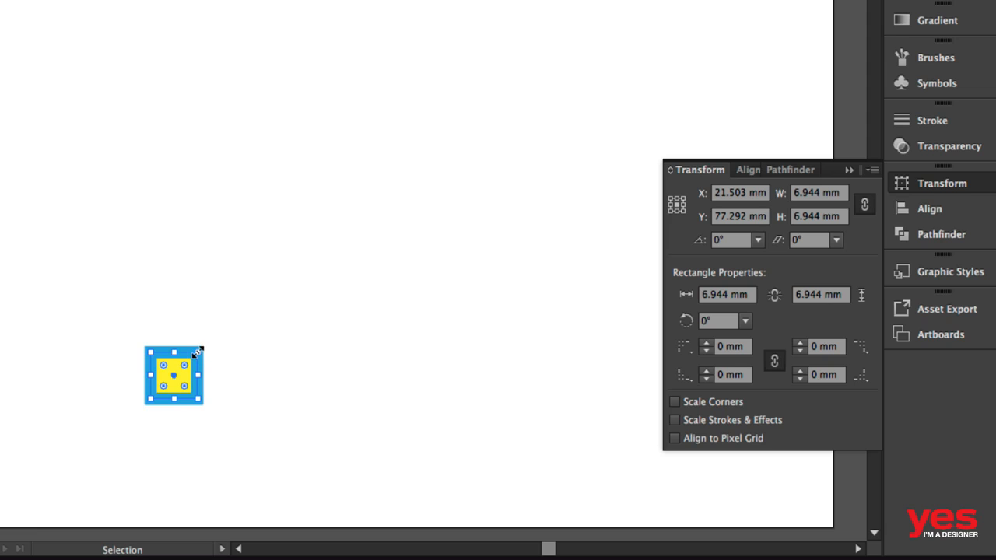
left_click_drag(200, 351, 450, 45)
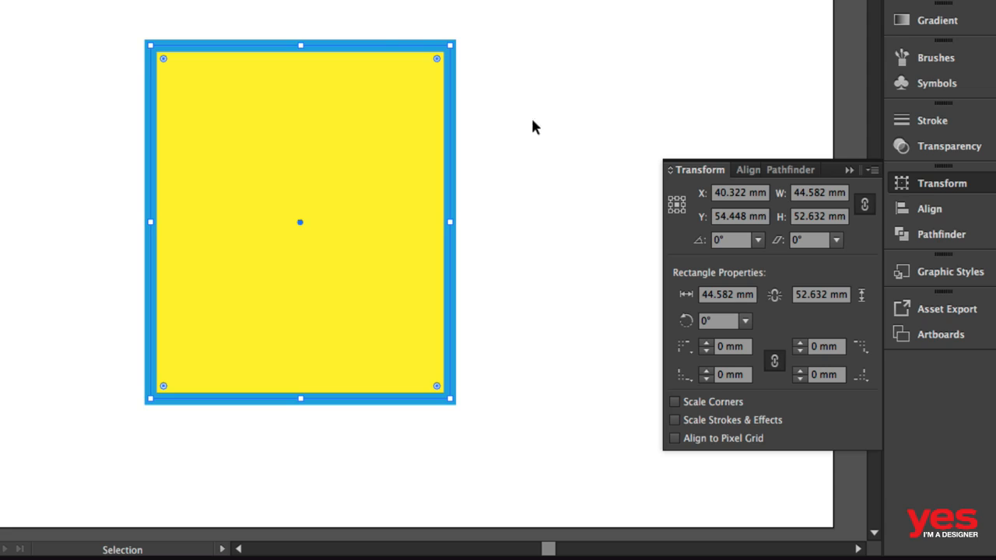
left_click_drag(450, 45, 230, 320)
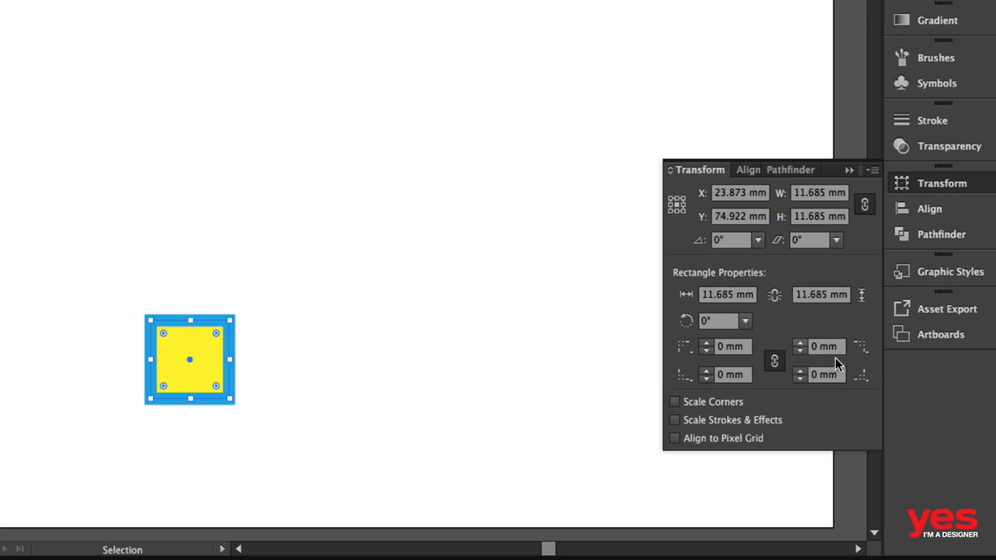
Step: Enable Scale Strokes & Effects and scale the square up to about 48 by 53 mm and back to about 12 mm
left_click(733, 419)
mouse_move(229, 320)
left_mouse_down()
mouse_move(382, 190)
mouse_move(471, 44)
left_mouse_up()
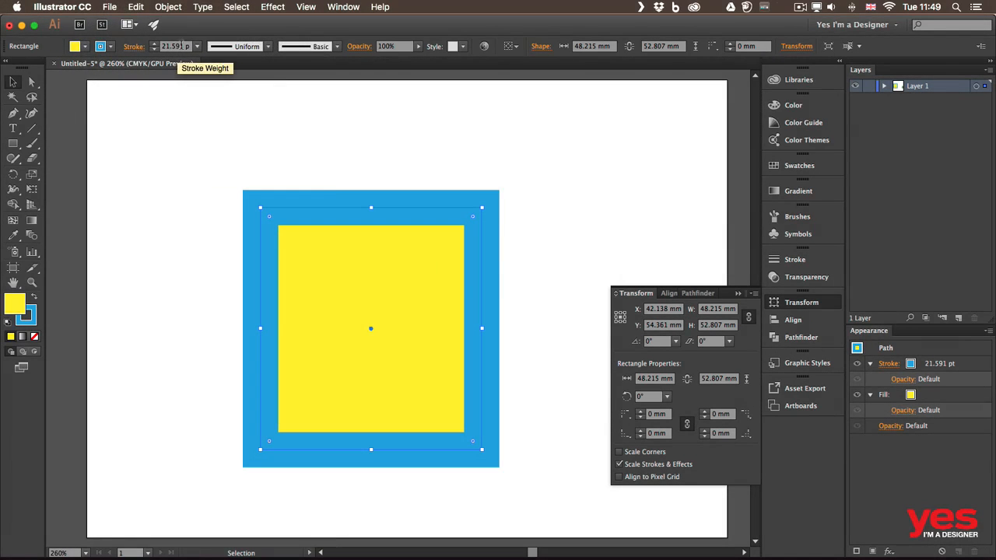
left_click_drag(483, 208, 318, 393)
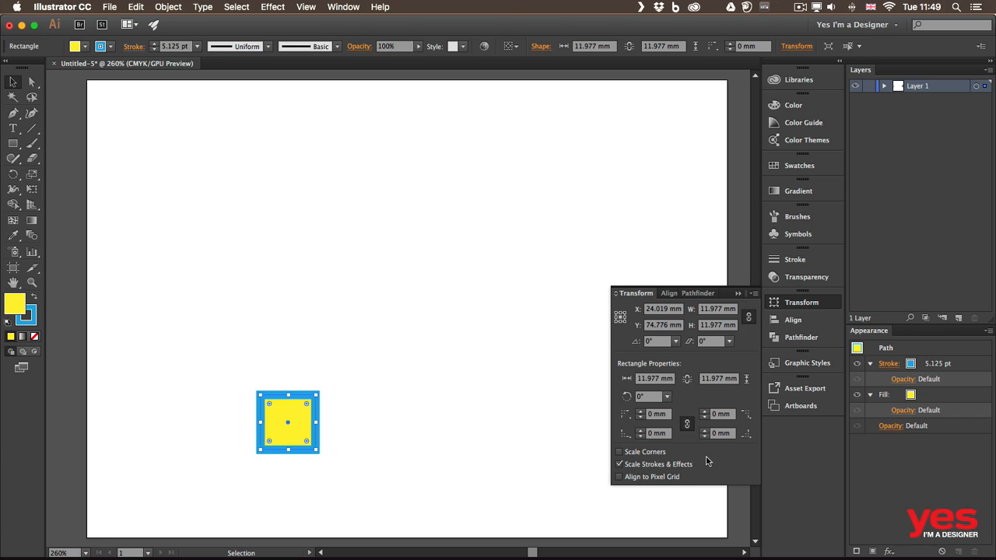
Step: Enlarge the square to about 43 by 42 mm with all corners rounded about 11.8 mm, and set its stroke to 10 pt
mouse_move(315, 395)
left_mouse_down()
mouse_move(458, 257)
mouse_move(398, 312)
left_mouse_up()
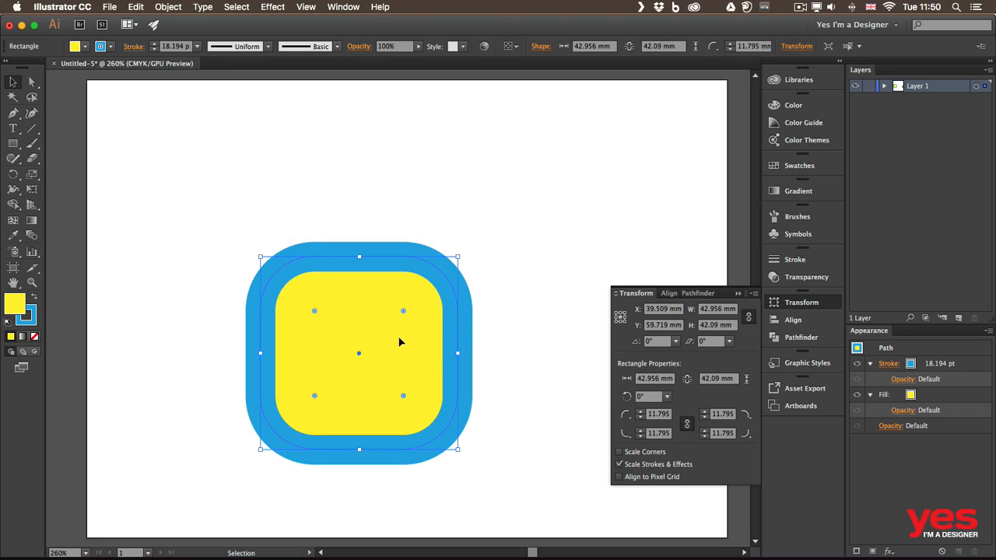
left_click(197, 46)
left_click(212, 224)
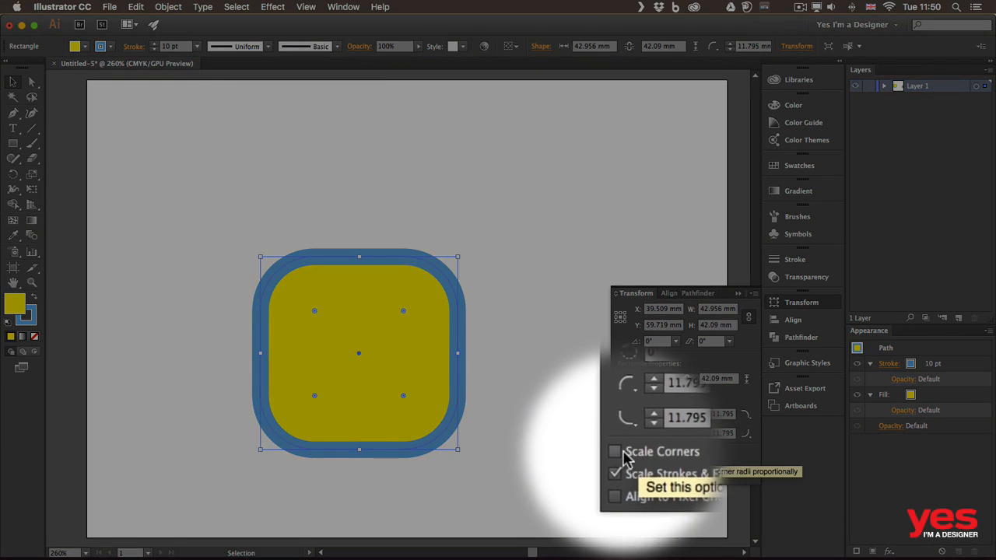
Step: Enable Scale Corners and scale the rounded shape up to about 55 mm square and down to about 13 mm square
left_click(620, 452)
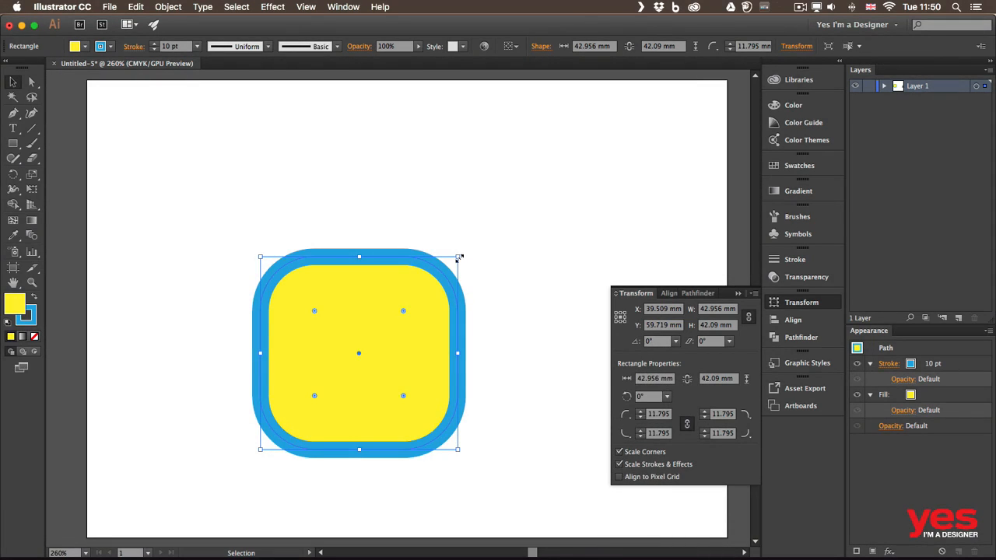
mouse_move(459, 257)
left_mouse_down()
mouse_move(296, 411)
mouse_move(333, 319)
mouse_move(514, 197)
left_mouse_up()
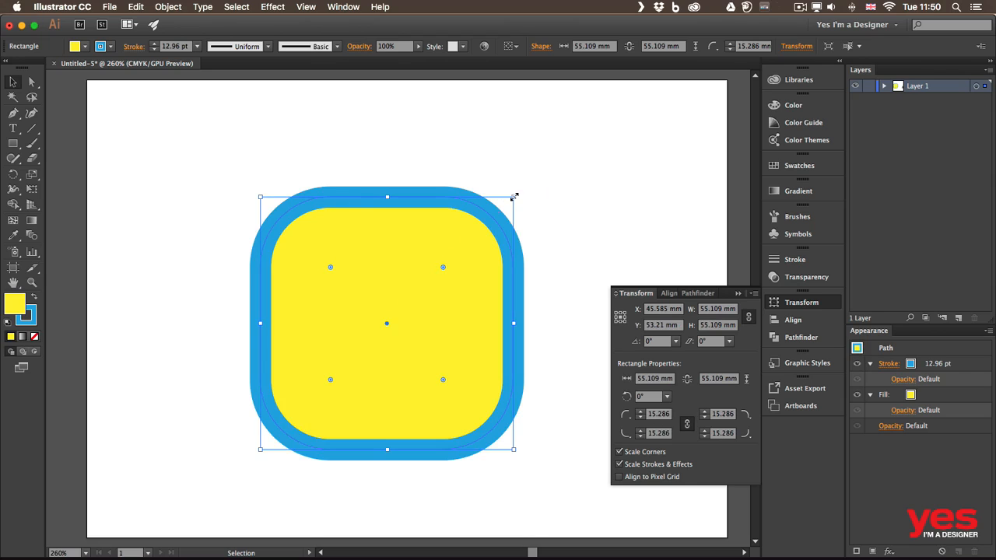
mouse_move(514, 196)
left_mouse_down()
mouse_move(316, 374)
mouse_move(323, 403)
left_mouse_up()
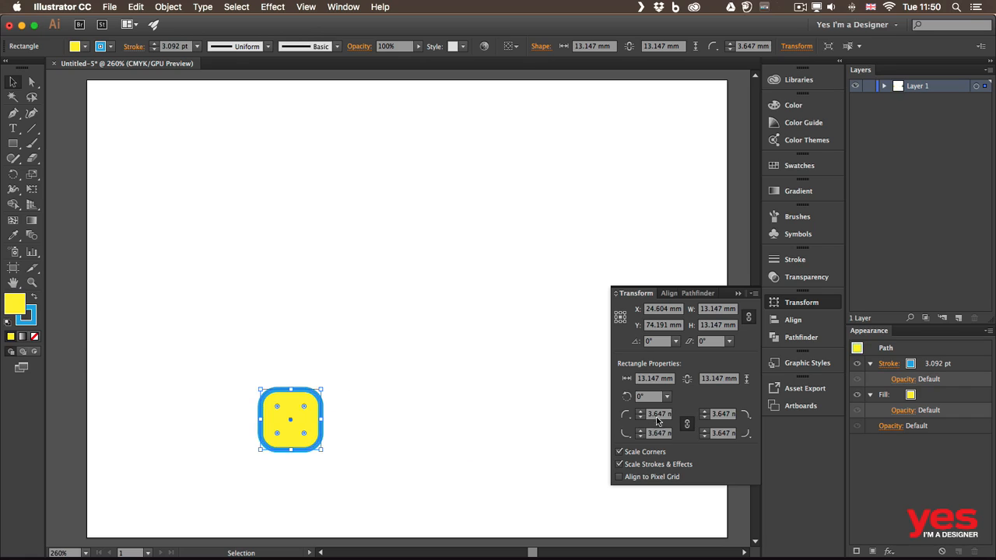
Step: Enlarge the shape to about 52 by 60 mm with Scale Corners off, and turn off Scale Strokes & Effects
left_click(618, 452)
left_click_drag(321, 388, 498, 175)
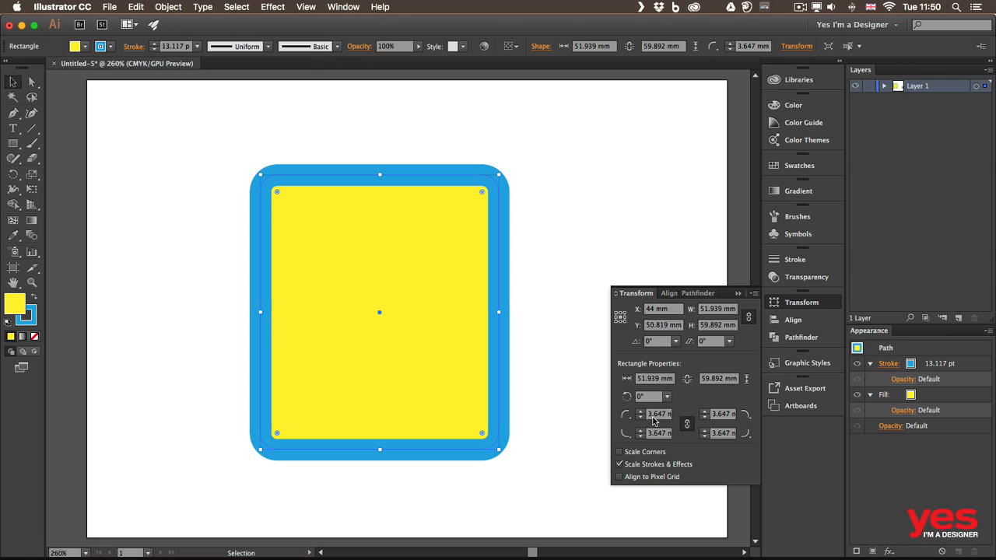
left_click(619, 465)
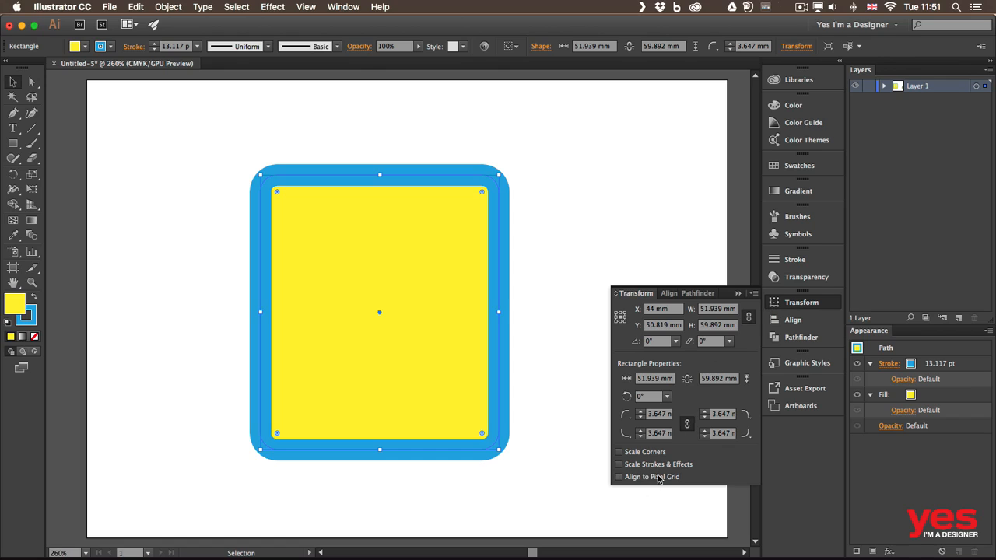
left_click(754, 294)
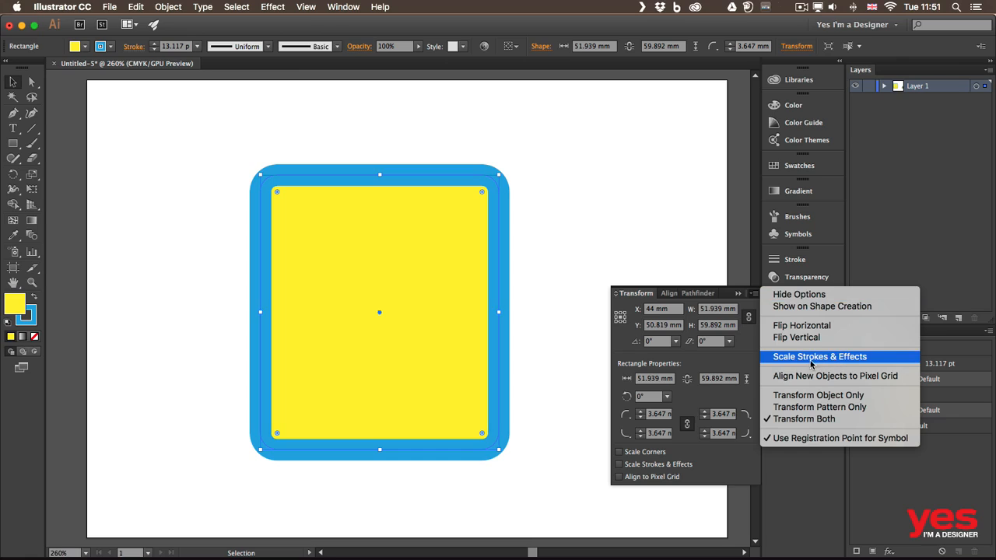
left_click(741, 352)
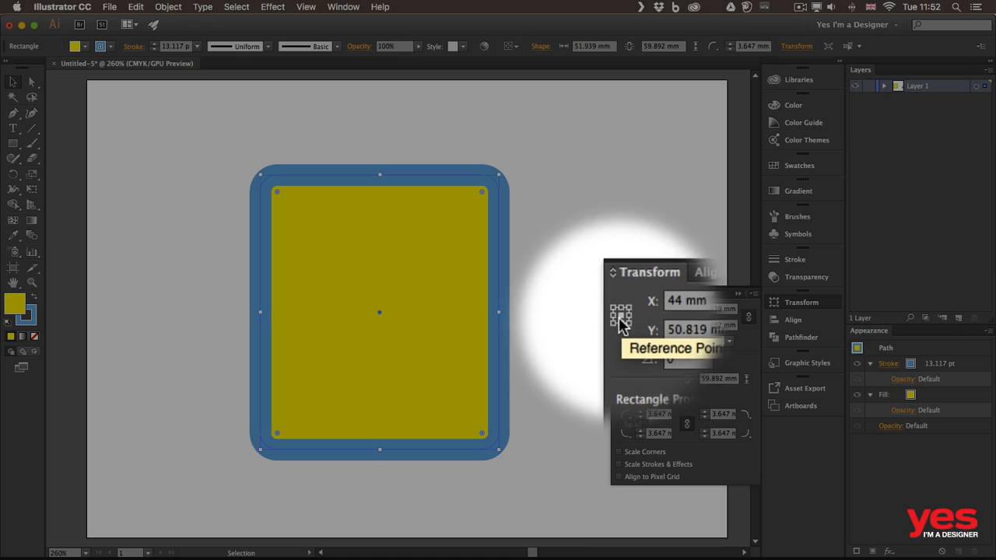
Step: Set the rounded rectangle's reference point to its upper-left corner and position it at X 0 mm, Y 0 mm
left_click(615, 311)
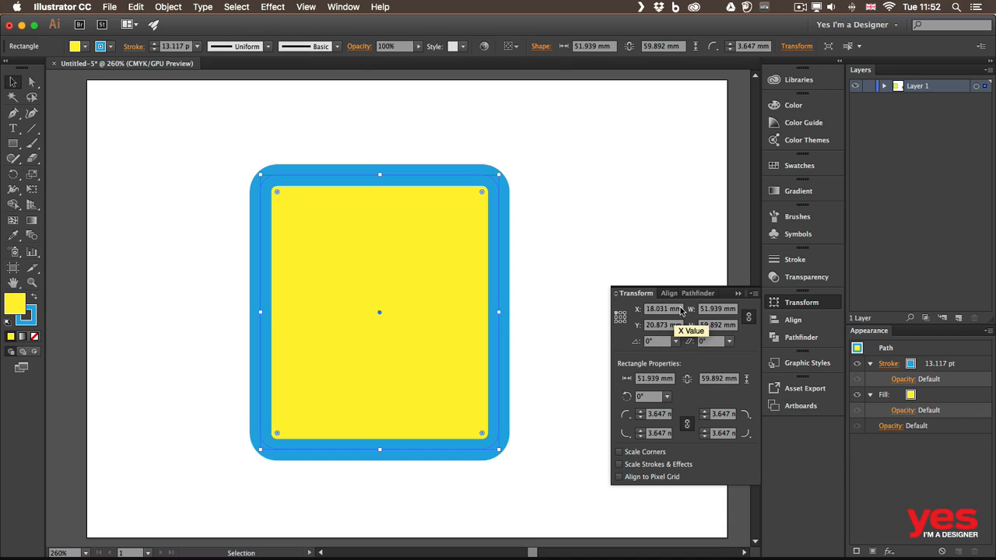
left_click(683, 310)
type("0")
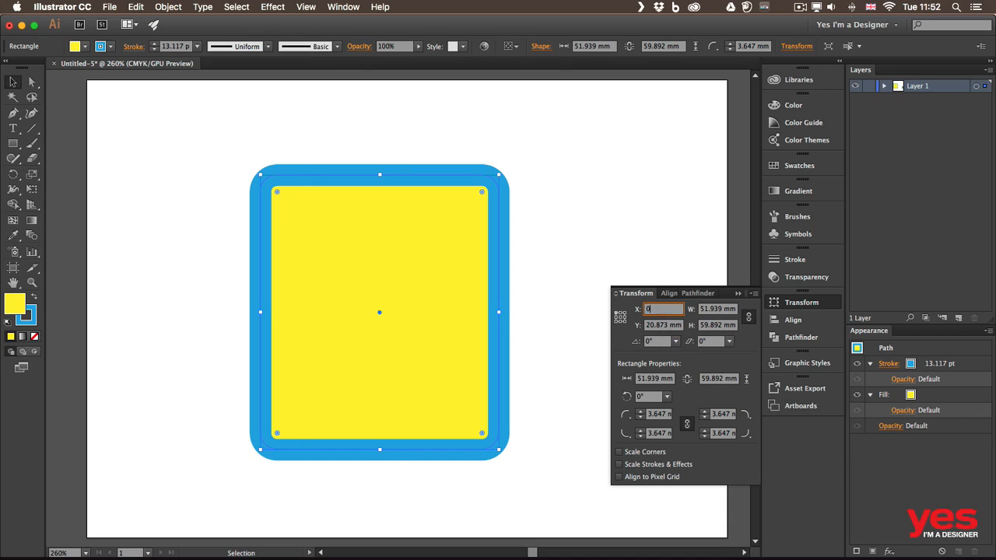
key("Tab")
type("0")
key("Return")
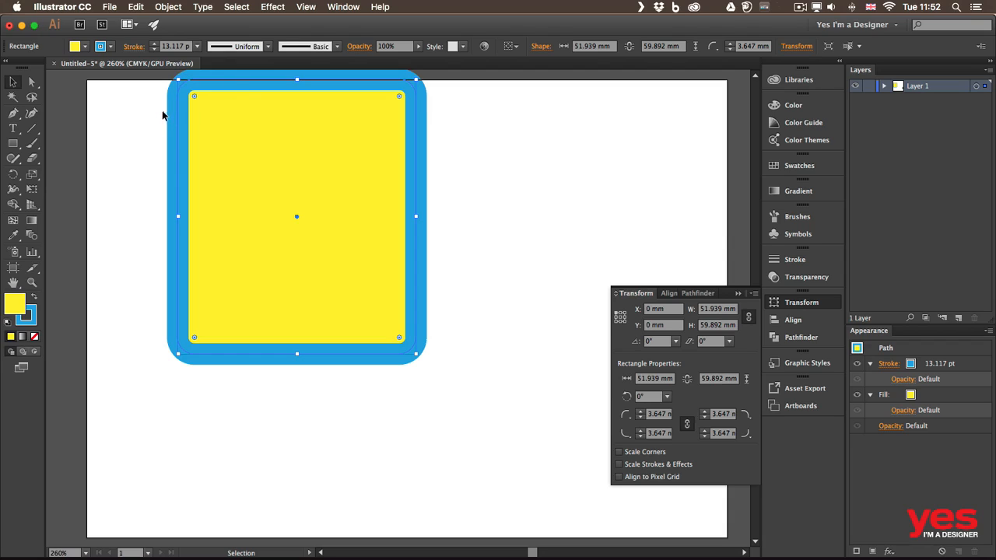
Step: Show the rulers along the edges of the document
left_click(308, 8)
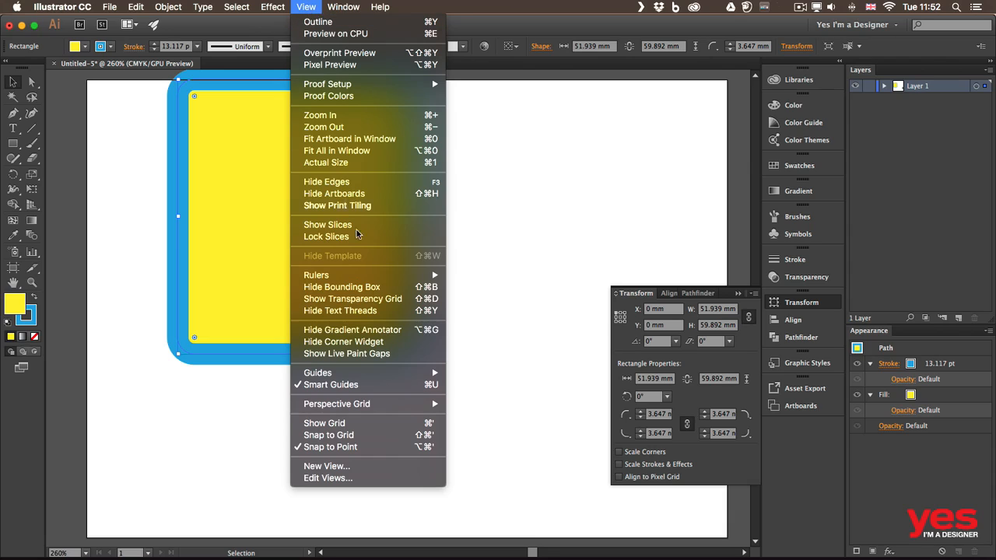
mouse_move(372, 275)
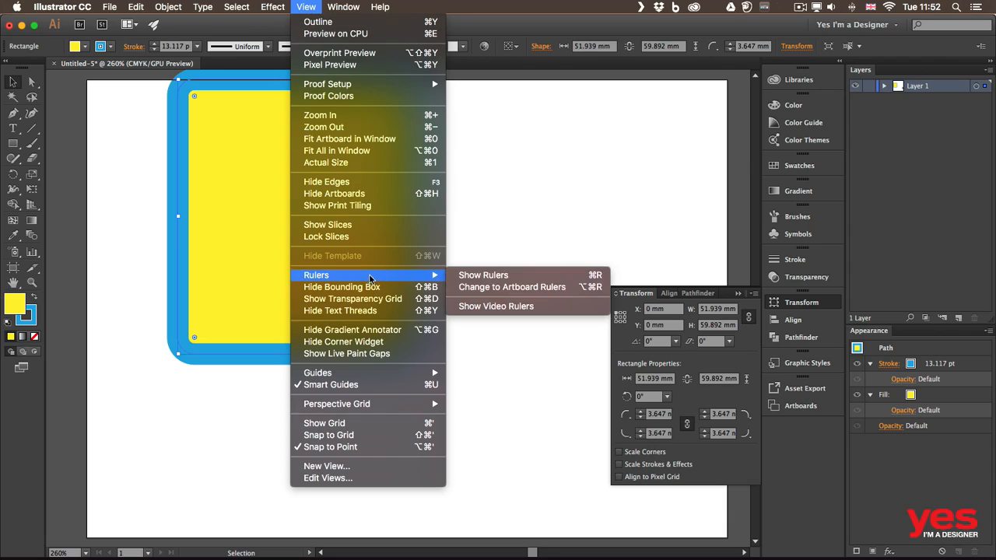
left_click(484, 274)
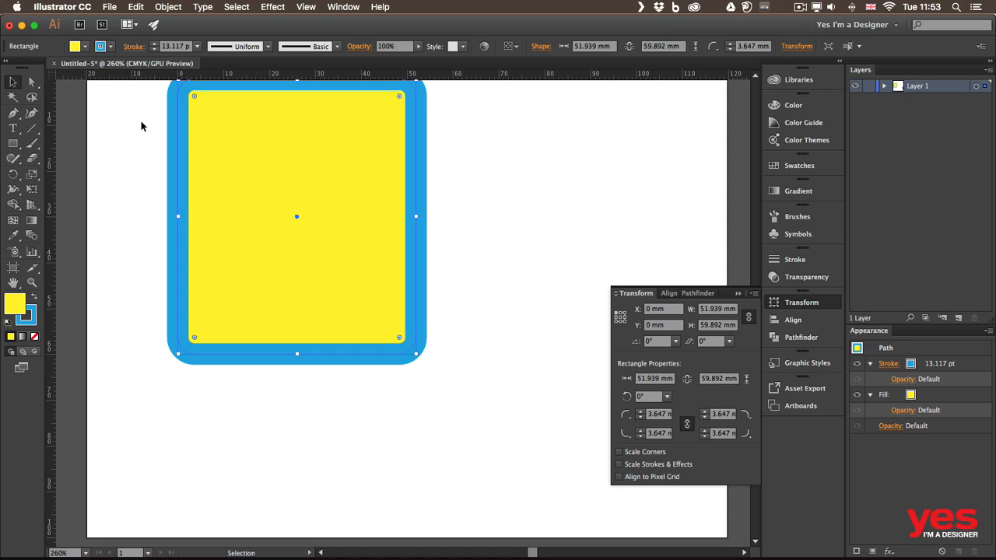
Step: Move the ruler origin to the artboard's upper-left corner
key("space")
left_click_drag(120, 124, 140, 147)
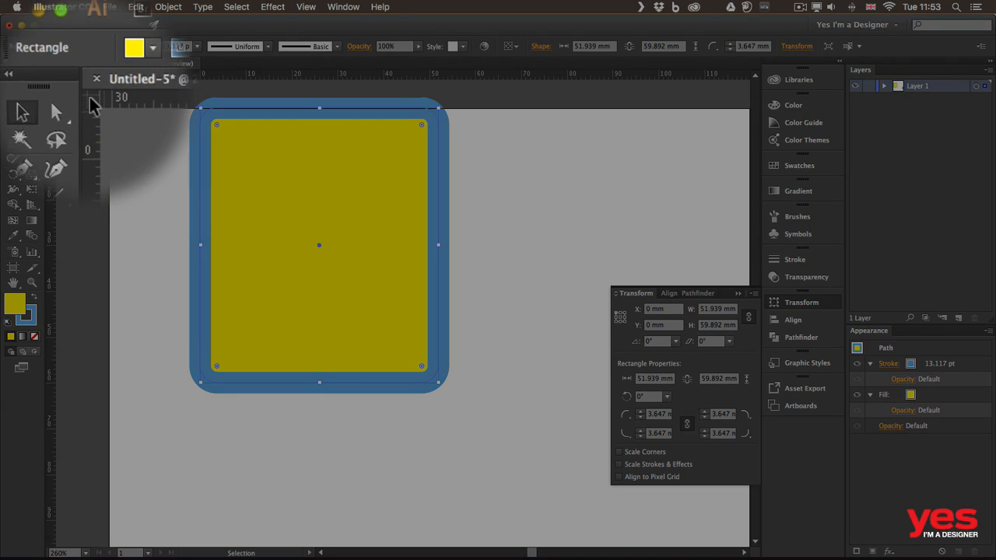
double_click(91, 99)
left_click_drag(91, 99, 109, 107)
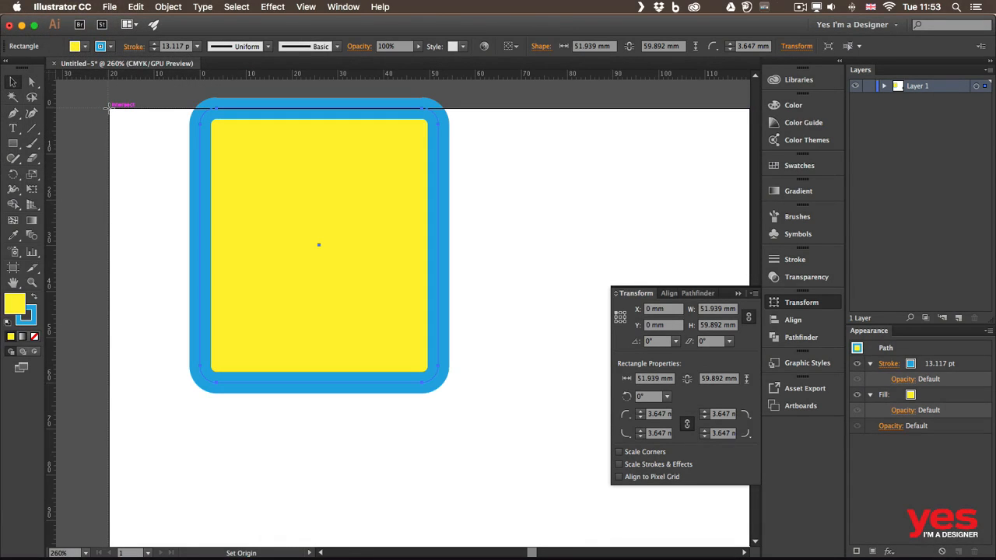
left_click_drag(109, 107, 109, 107)
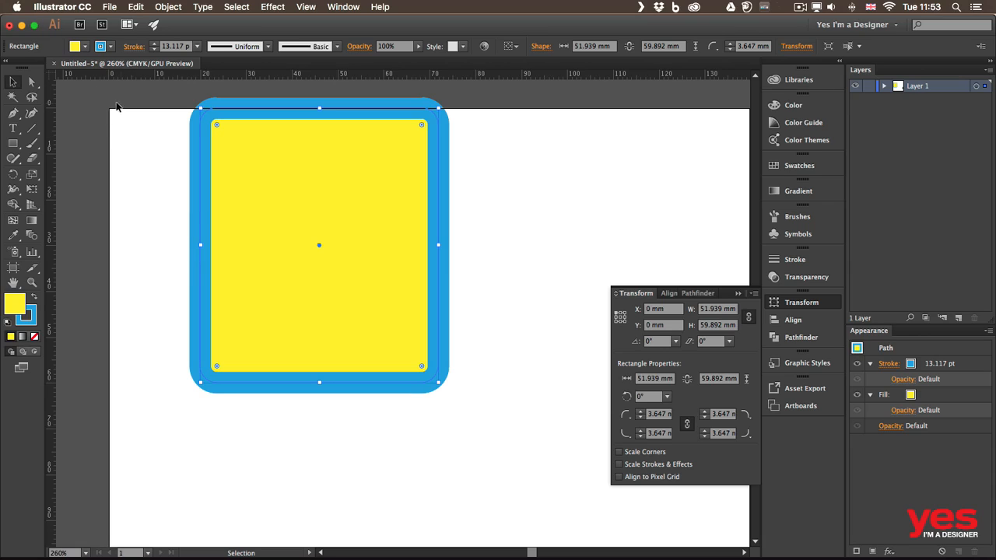
Step: Deselect and reselect the rounded rectangle, and set its X position to 0 mm
left_click(670, 325)
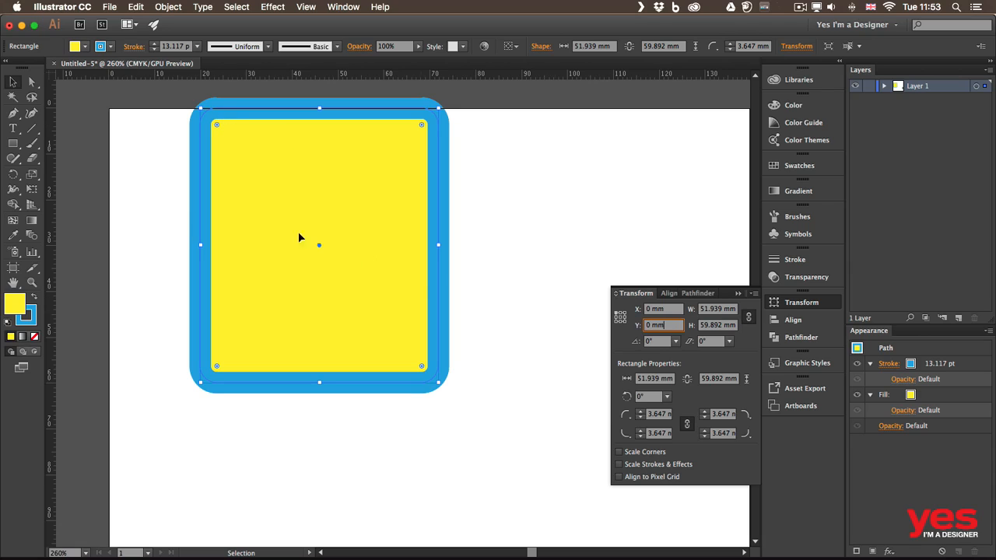
left_click(115, 143)
left_click(288, 171)
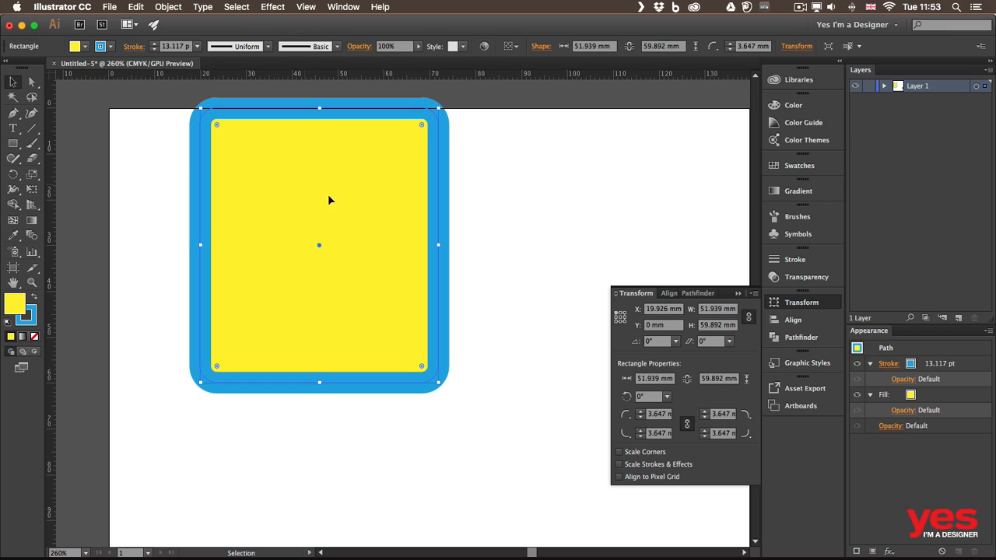
left_click(681, 310)
type("0")
key("Return")
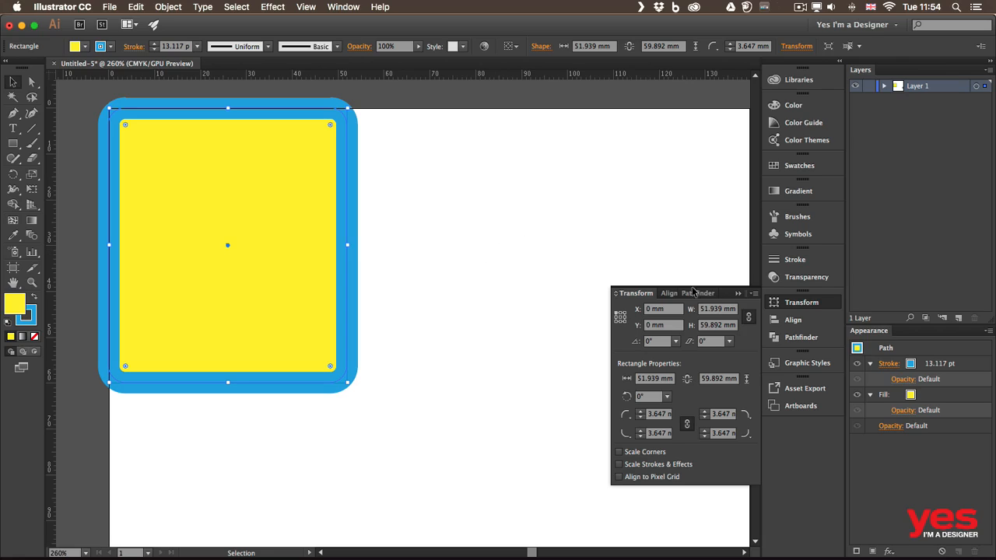
Step: Collapse the Transform options and move the rounded rectangle about 18 mm right and 9 mm down, away from the artboard corner
left_click(814, 302)
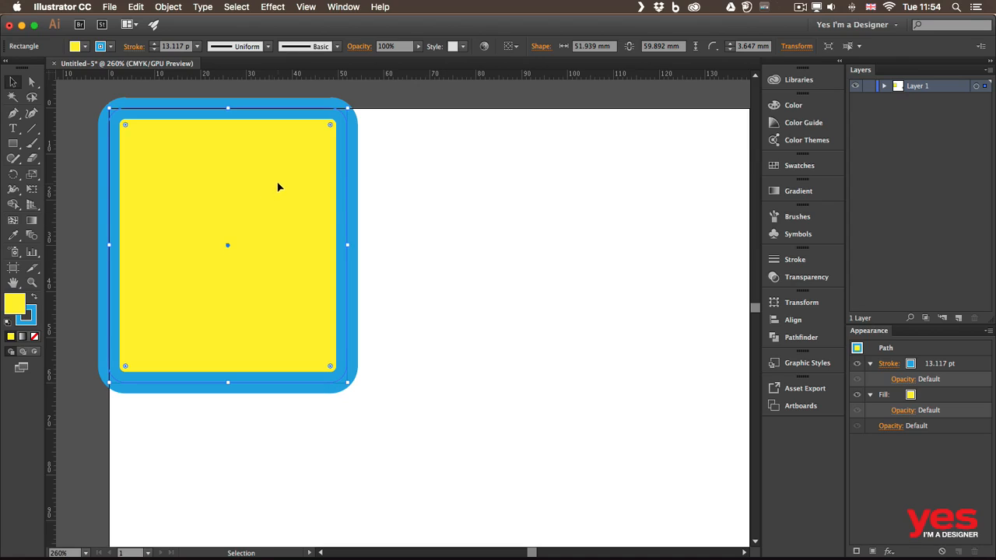
left_click_drag(278, 187, 360, 229)
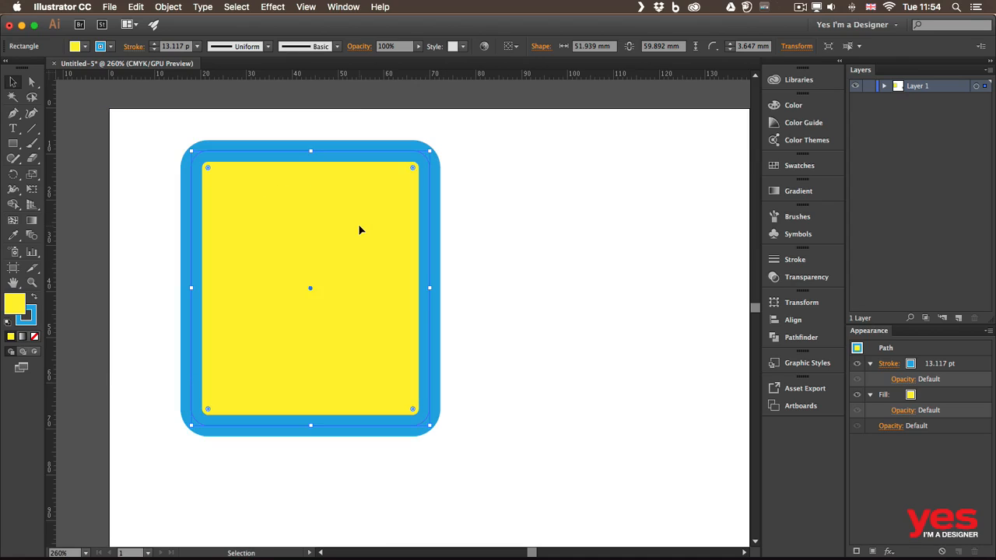